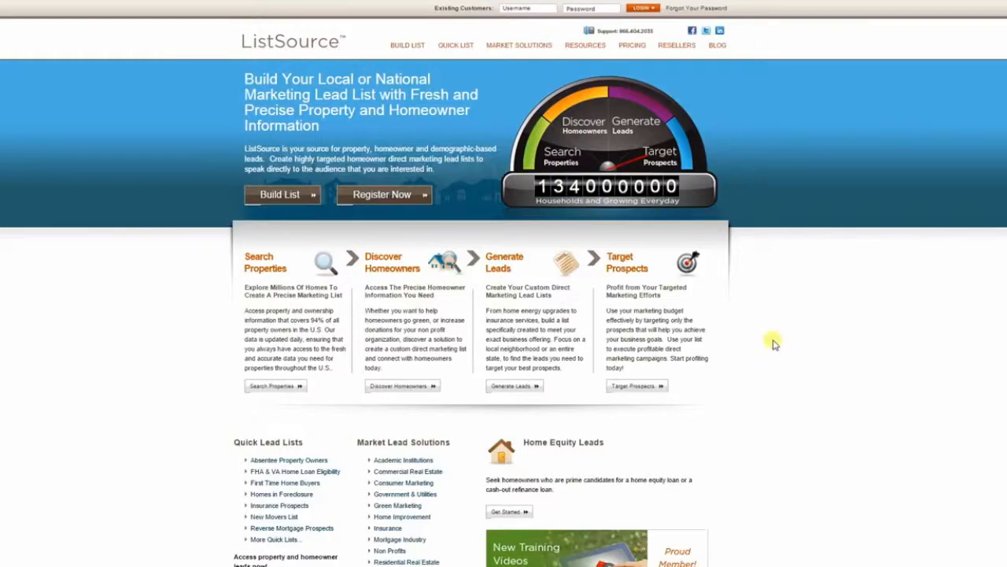
Step: Log in to the existing customer account with the saved username and password
click(528, 8)
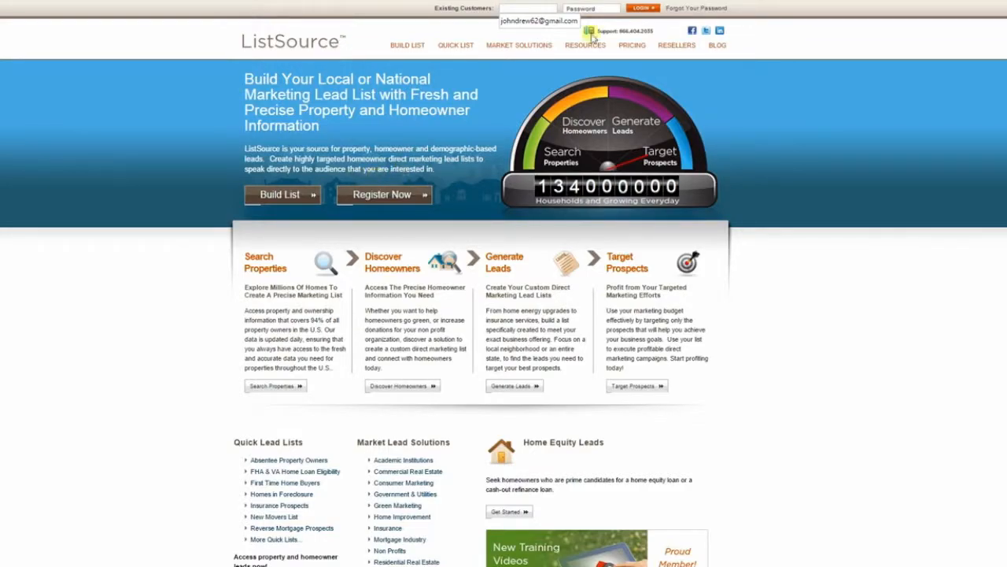
click(532, 21)
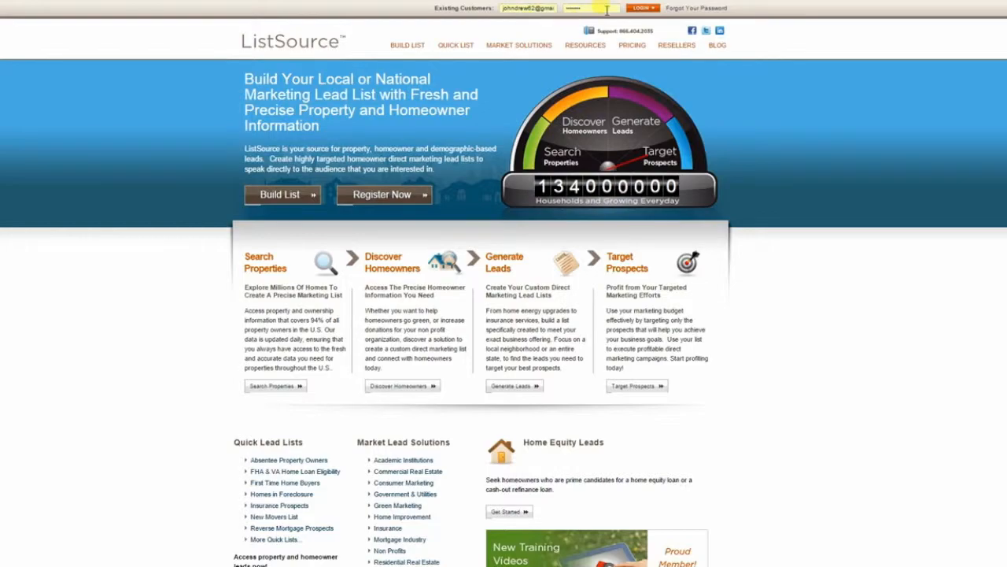
click(642, 9)
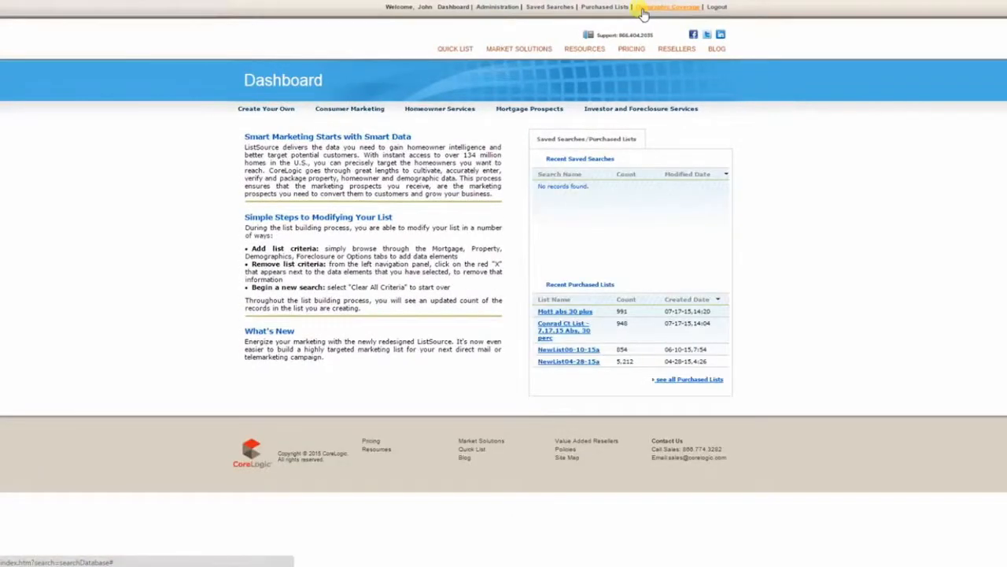
Step: Start a Create Your Own list and add ZIP code 43026 as its geography criterion
click(270, 112)
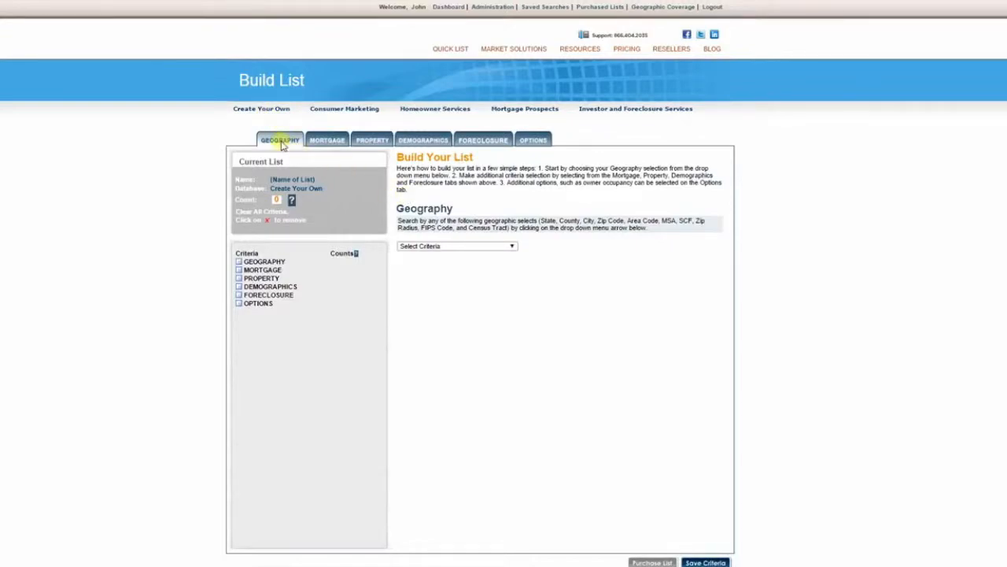
click(437, 247)
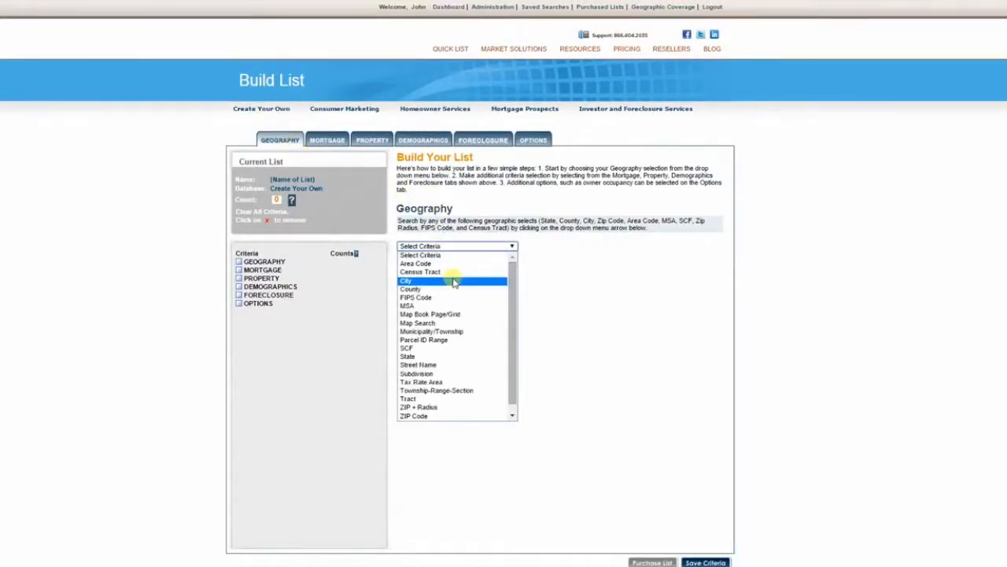
click(512, 415)
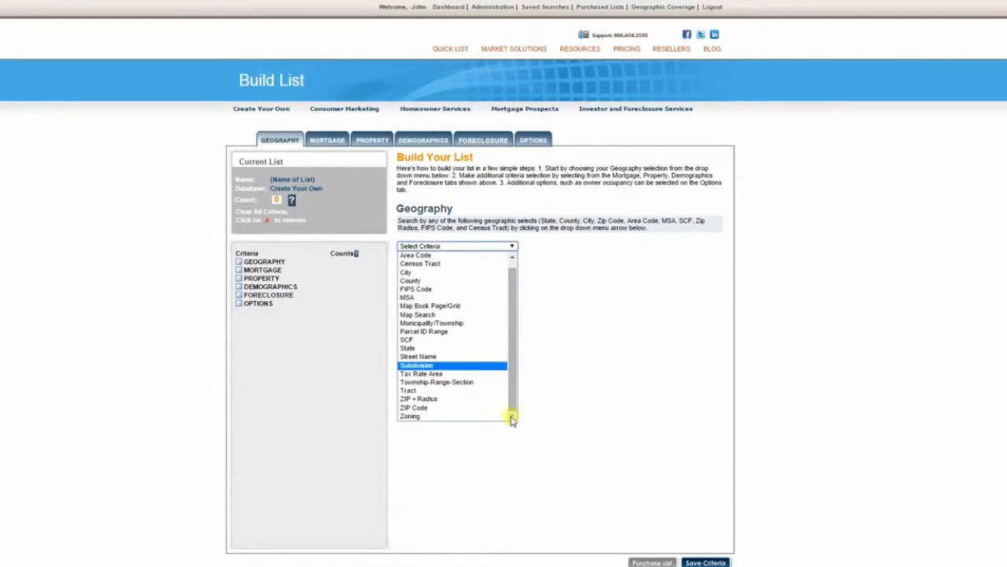
click(465, 410)
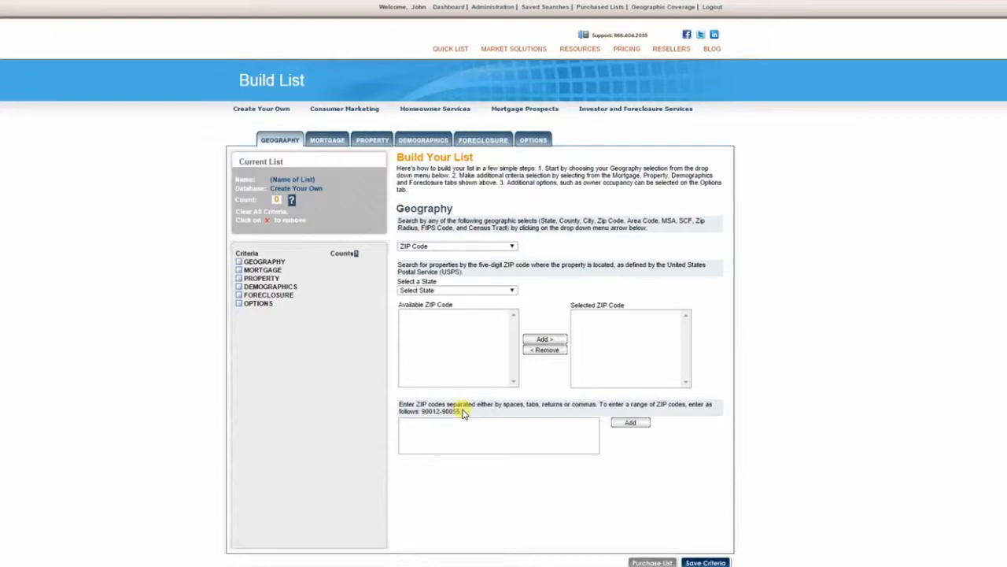
click(462, 431)
text(43026)
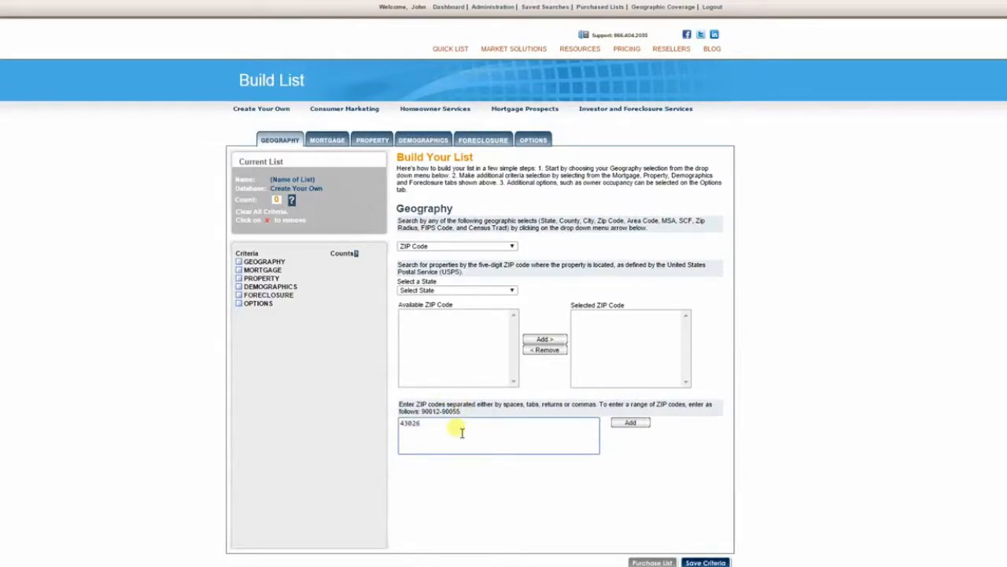
click(632, 426)
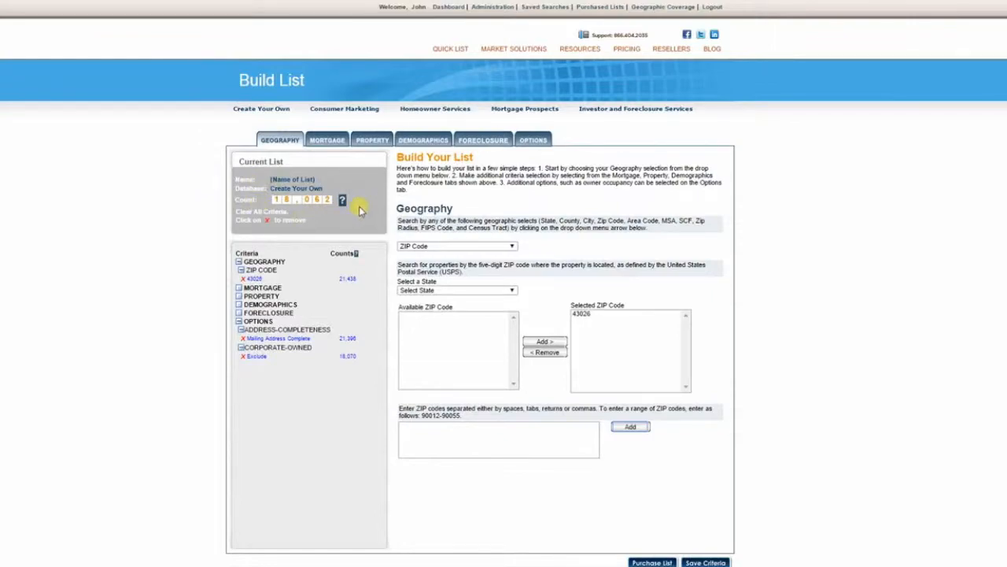
Step: Add the property Equity(%) criterion with all ranges from 31 to 40 % through 91 to 100 %
click(370, 142)
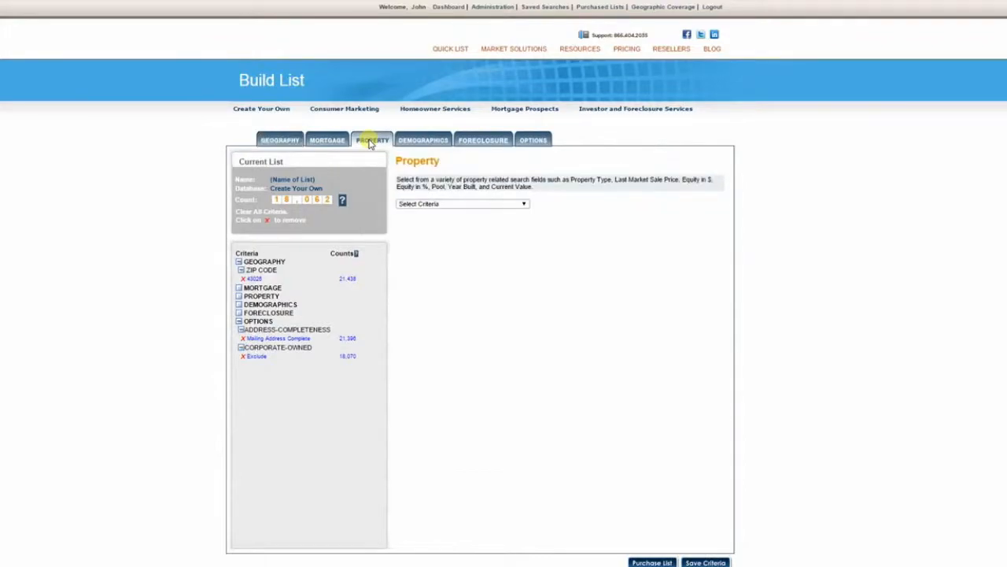
click(443, 205)
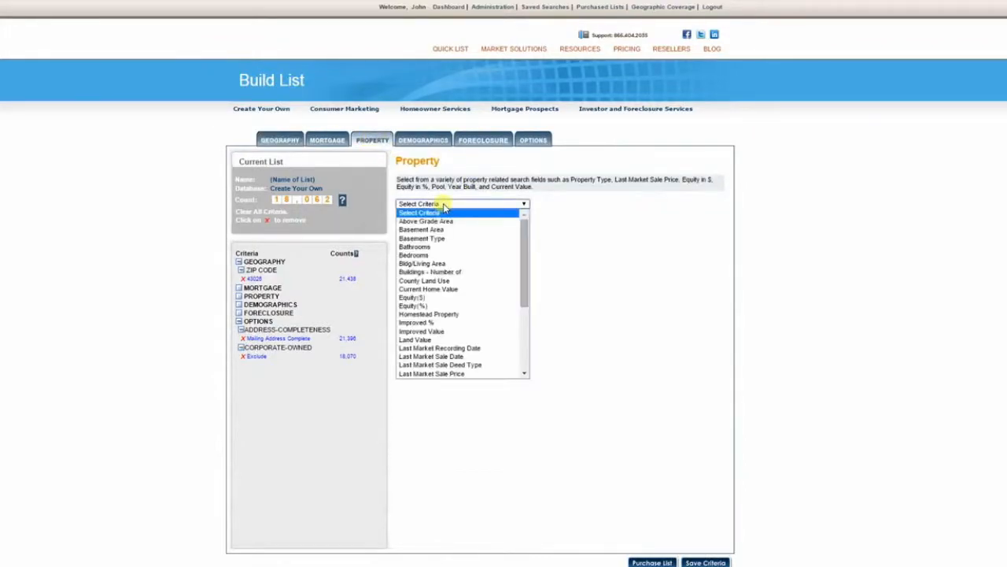
click(446, 308)
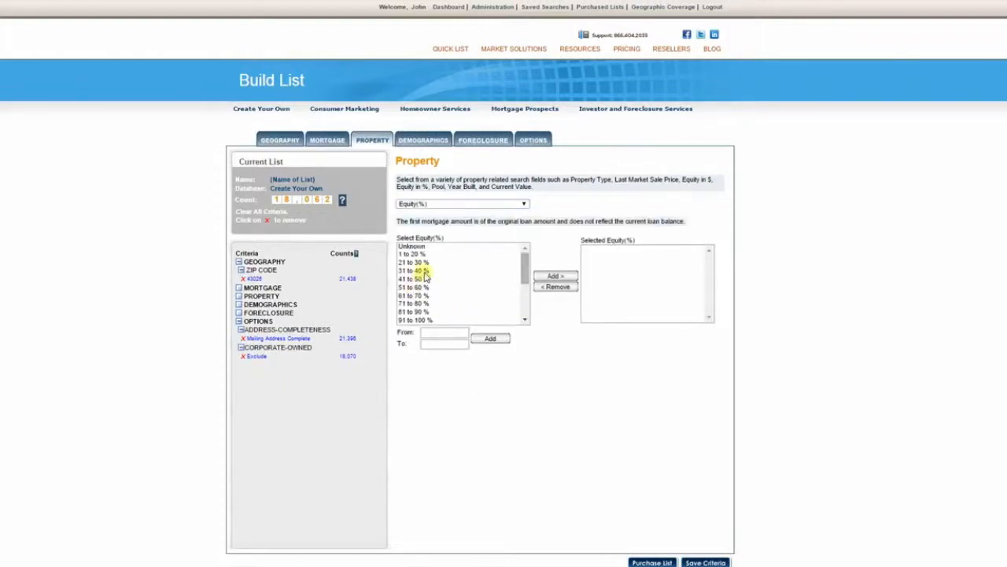
drag(425, 272, 431, 323)
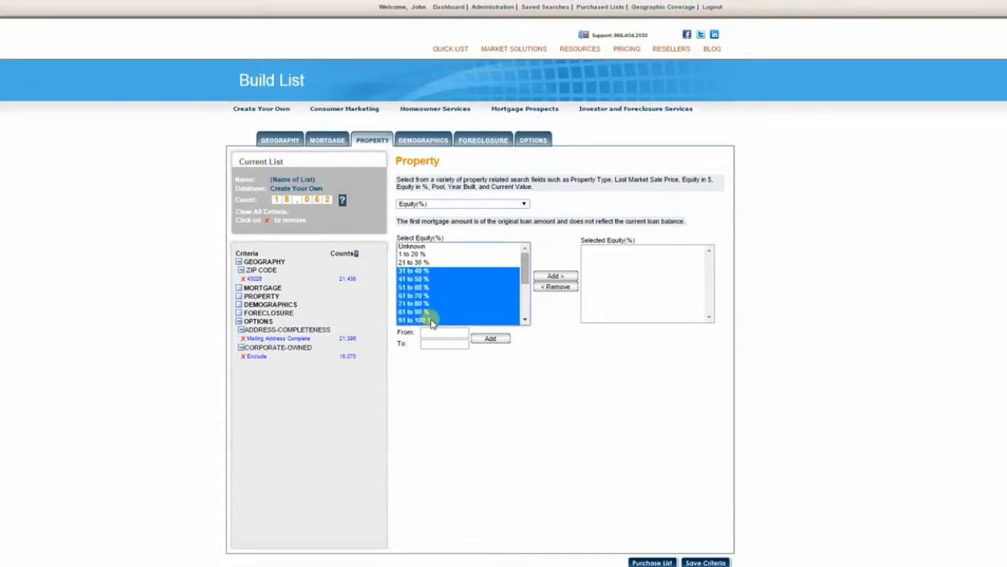
click(557, 278)
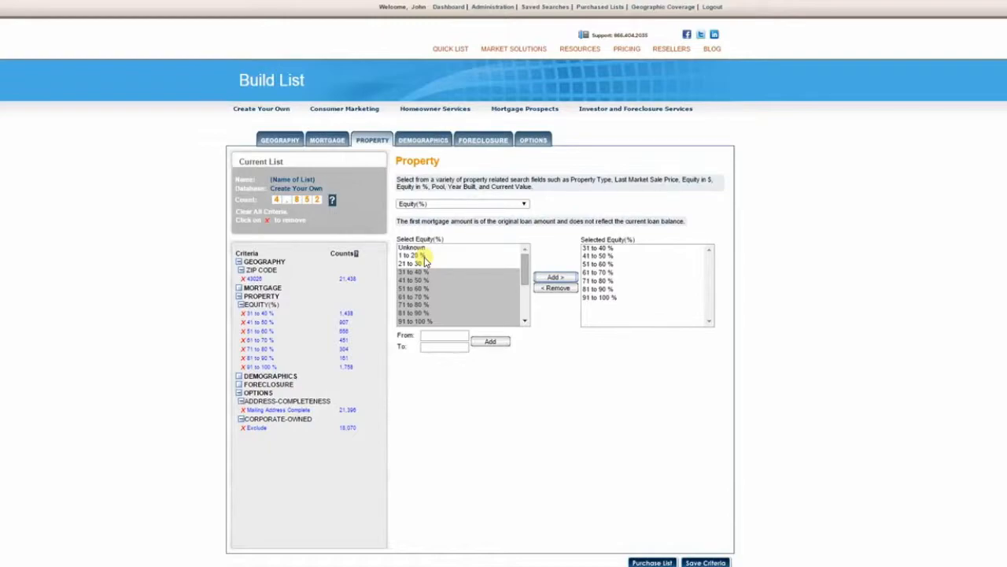
Step: Add a Last Market Sale Date criterion ranging from 08/07/1900 to 02/07/2015
click(443, 205)
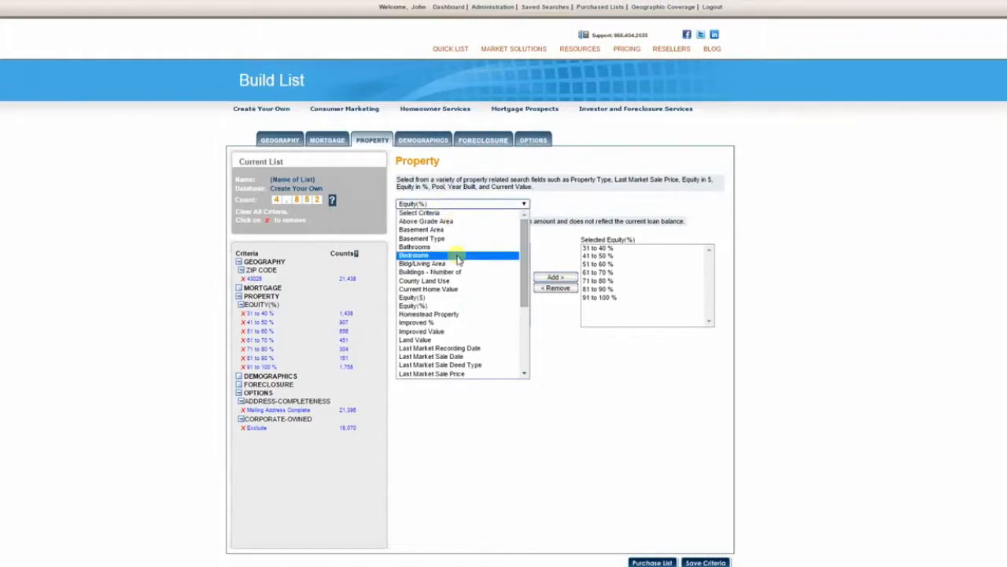
scroll(457, 314, down, 5)
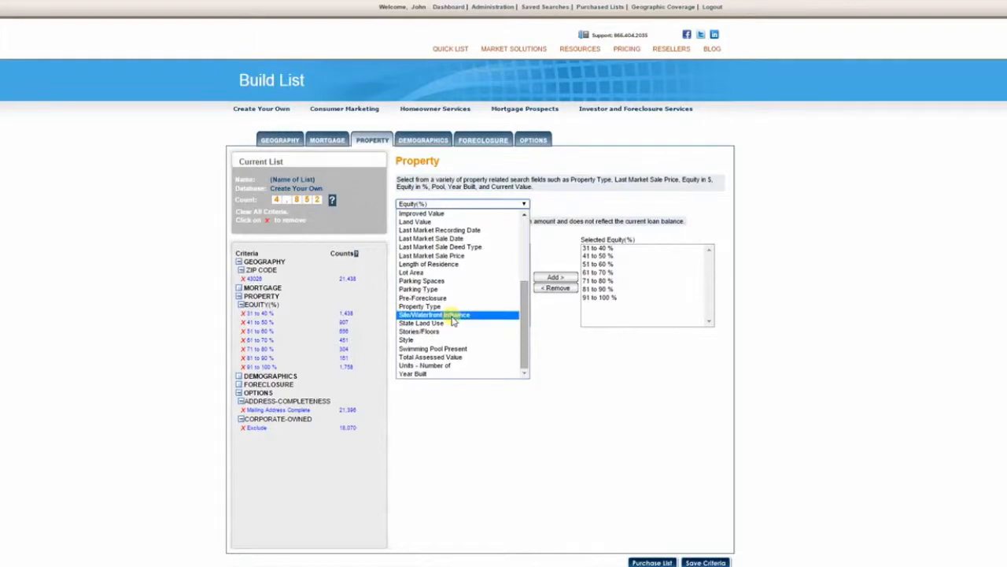
click(461, 239)
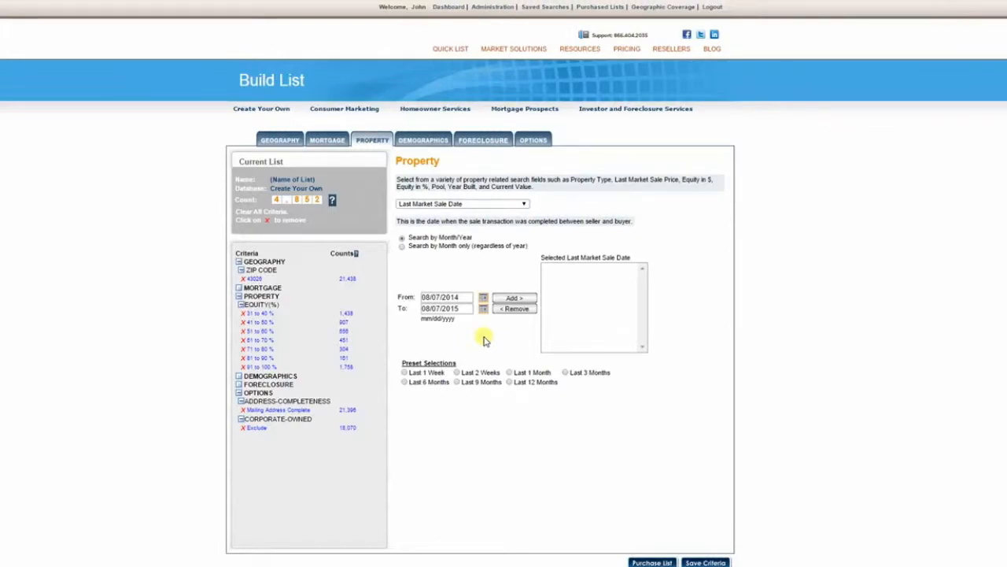
click(464, 297)
key(BackSpace)
key(BackSpace)
key(BackSpace)
key(BackSpace)
text(1900)
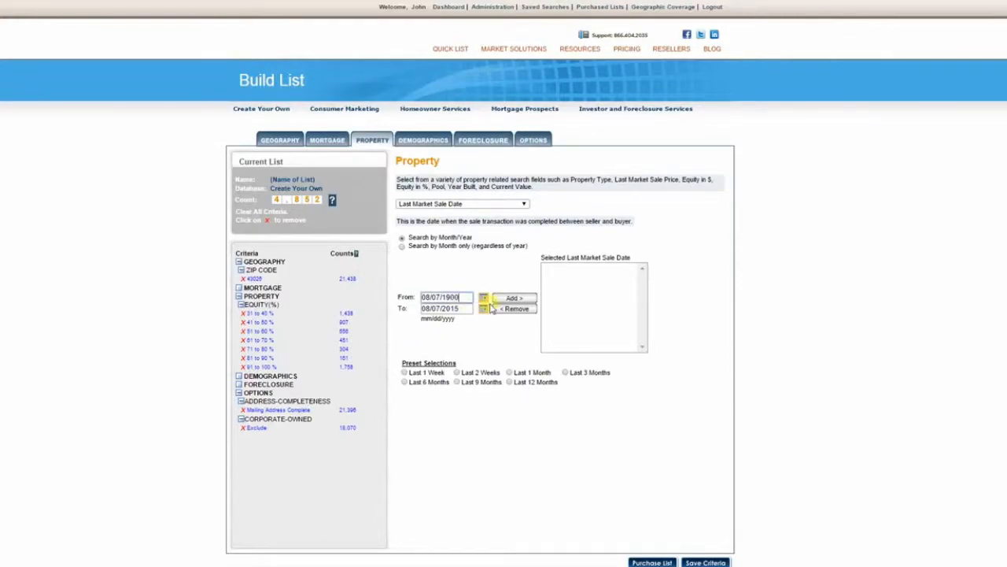
click(431, 309)
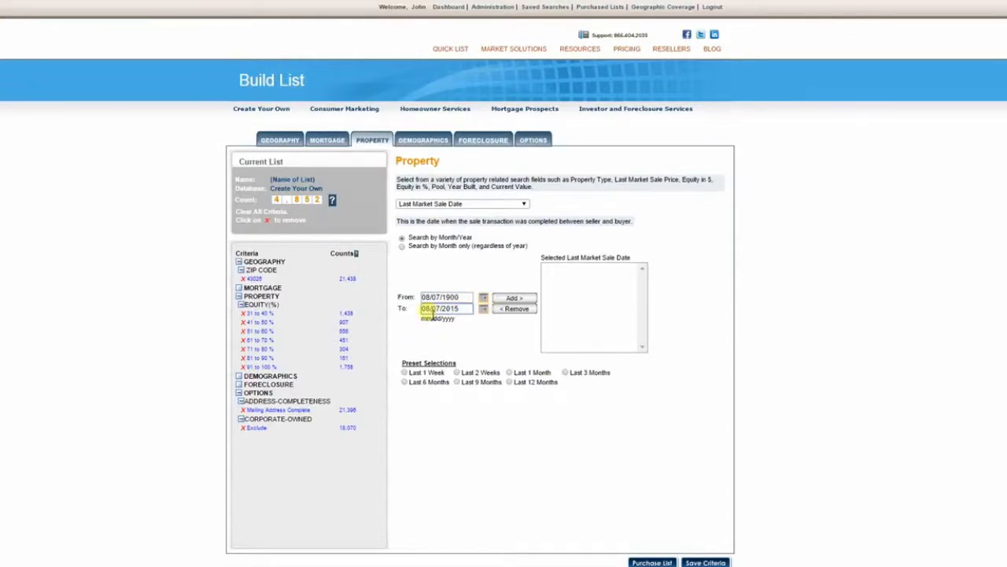
key(BackSpace)
text(2)
click(514, 299)
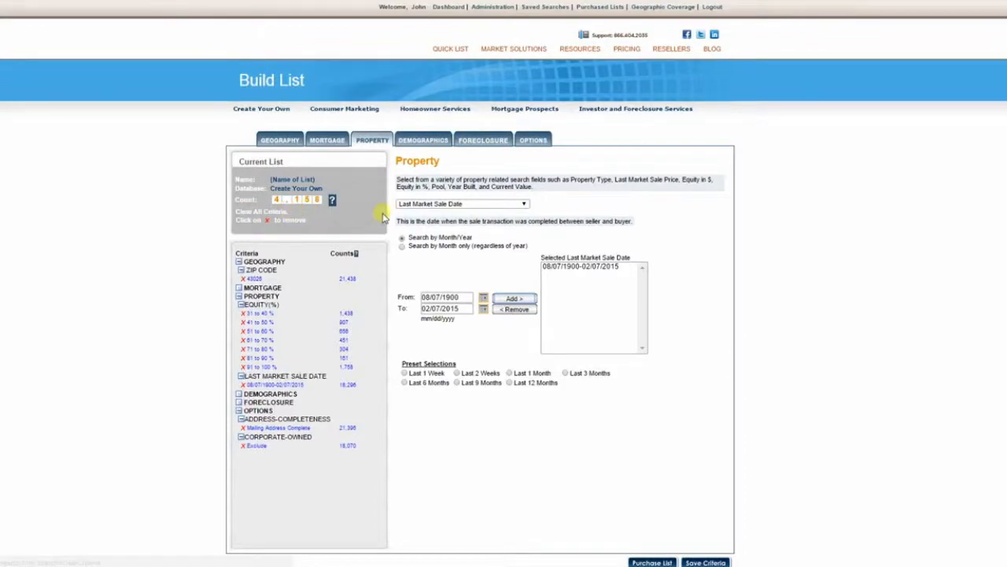
Step: Add the residential property types Multi-Family, Duplex, Triplex, Apartment, Quad and SFR to the list criteria
click(469, 206)
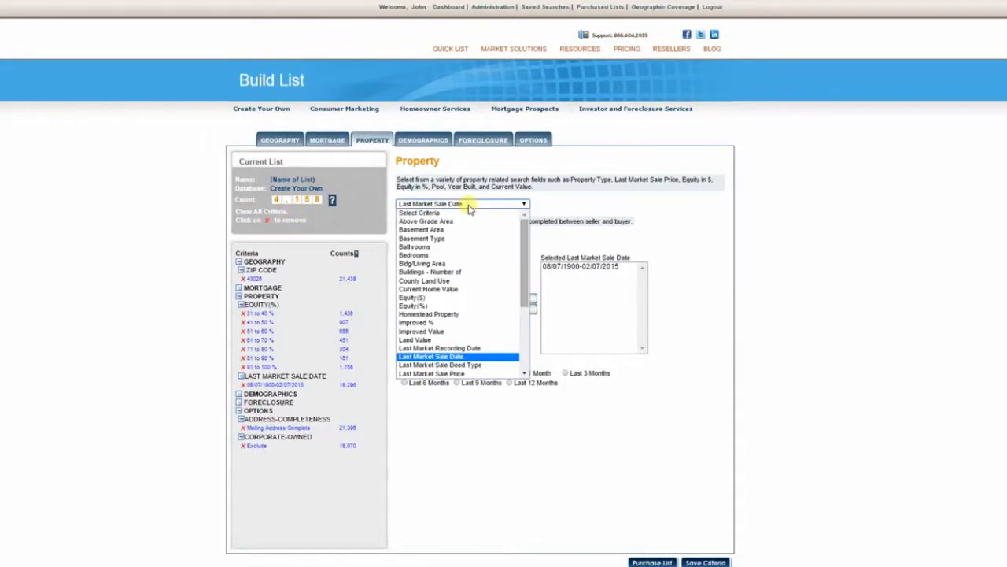
scroll(473, 291, down, 5)
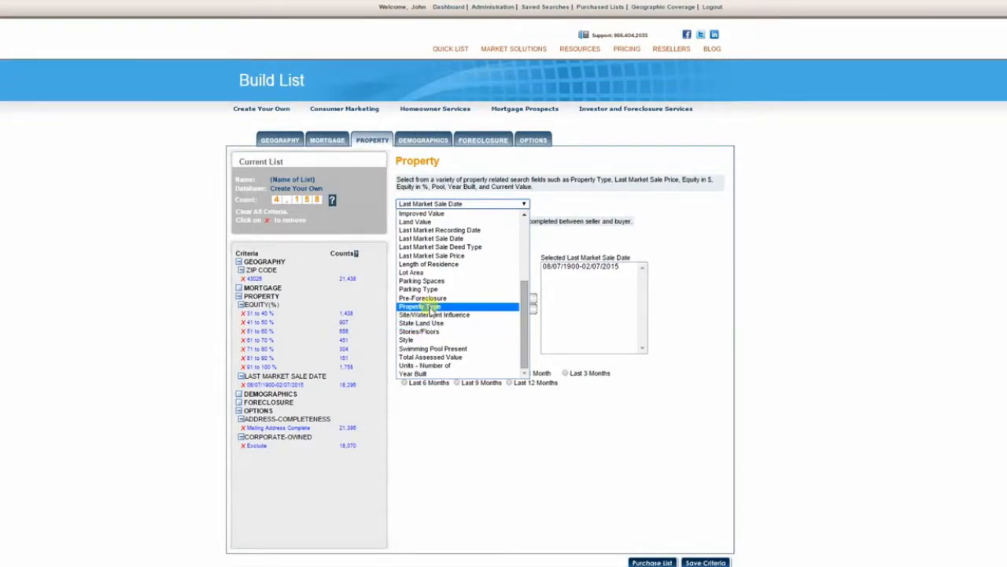
click(429, 307)
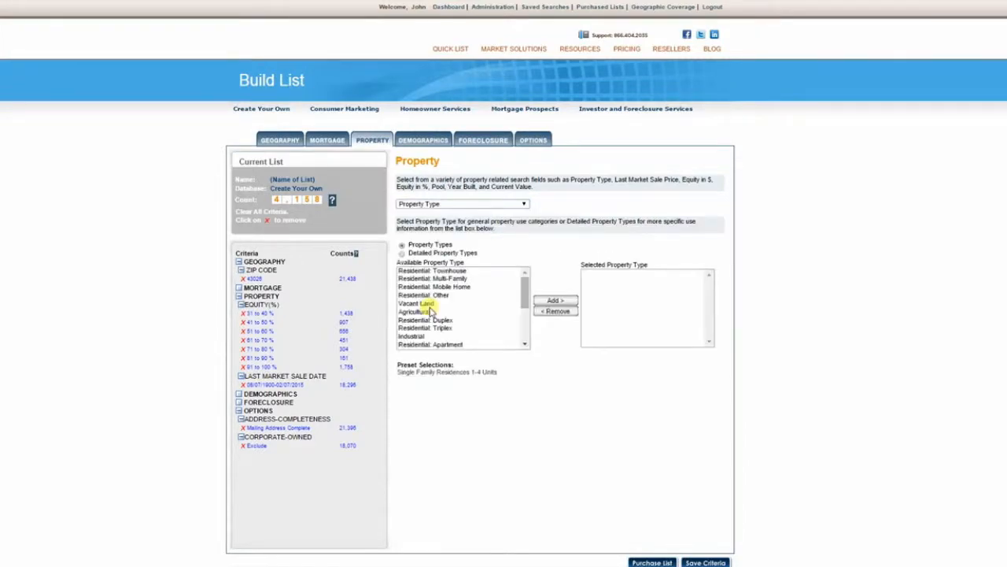
click(471, 271)
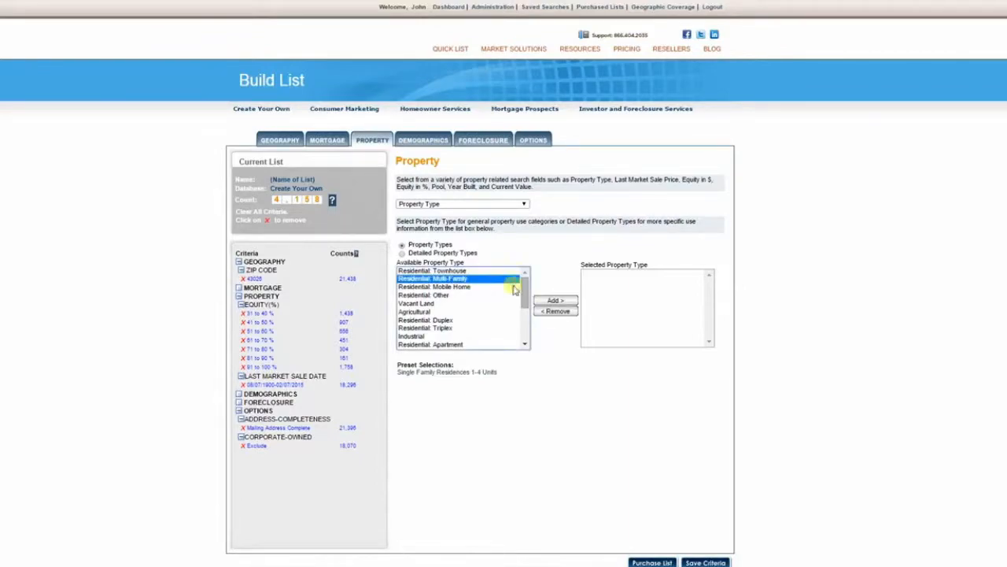
drag(526, 291, 540, 303)
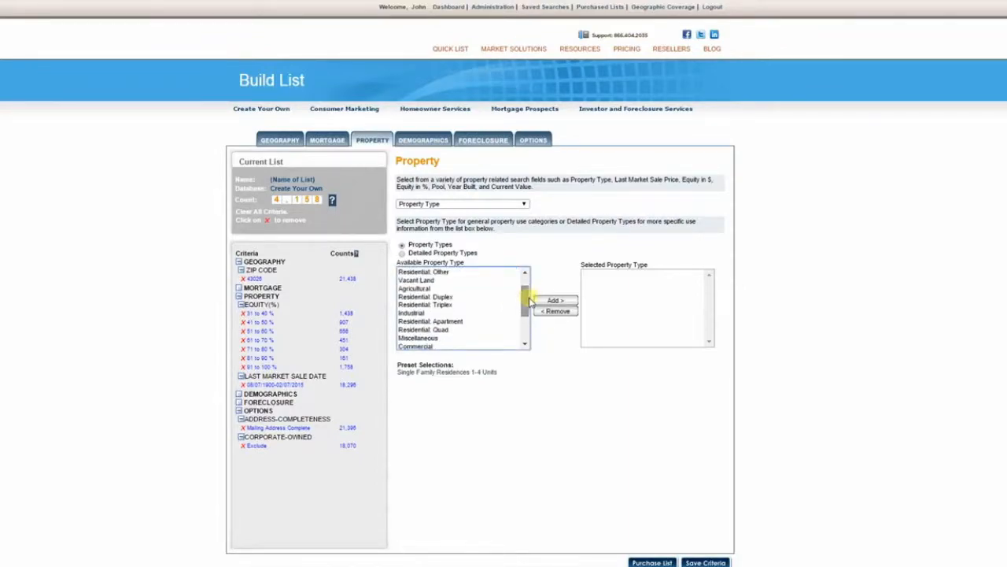
ctrl+click(456, 298)
ctrl+click(455, 305)
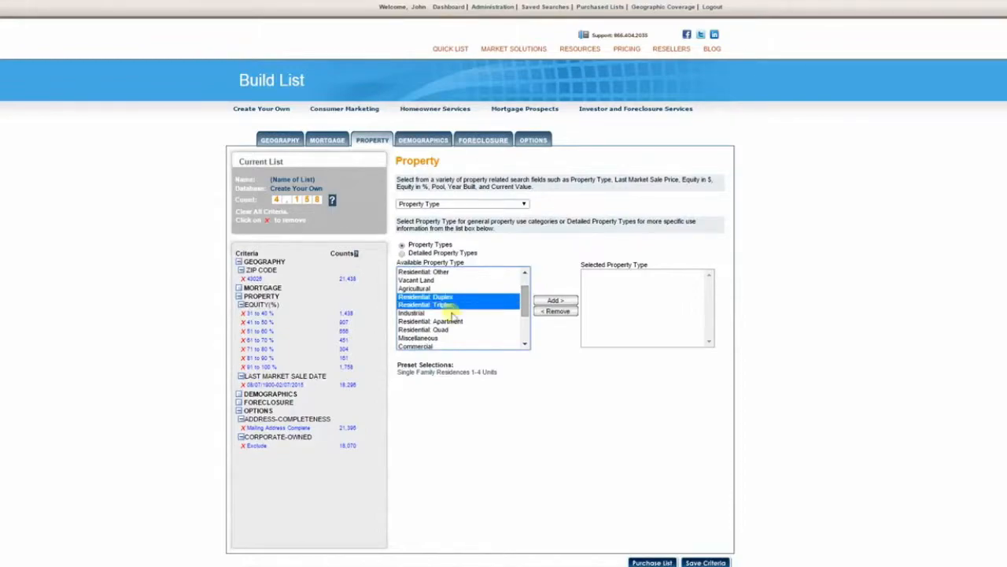
ctrl+click(449, 321)
ctrl+click(442, 331)
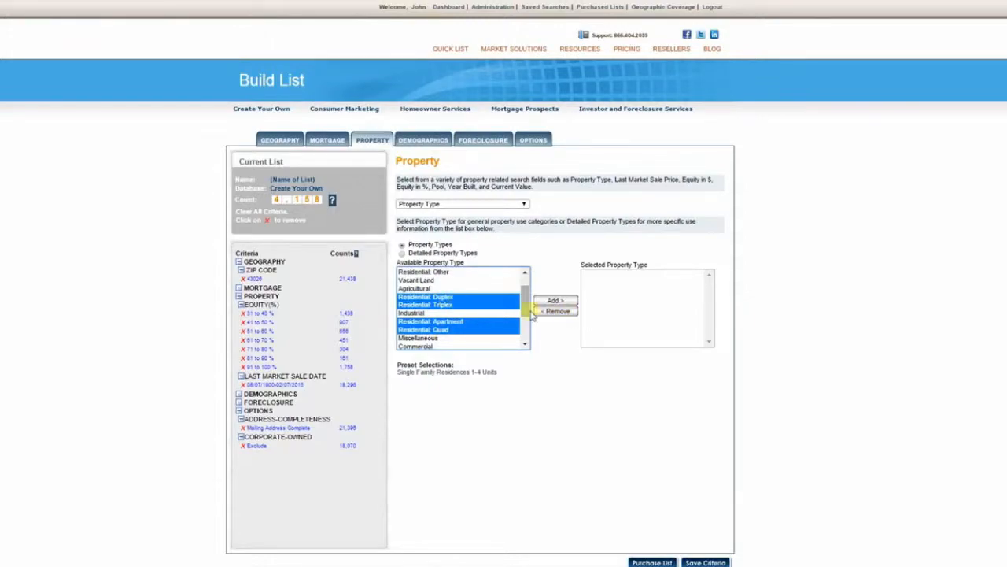
drag(526, 301, 526, 336)
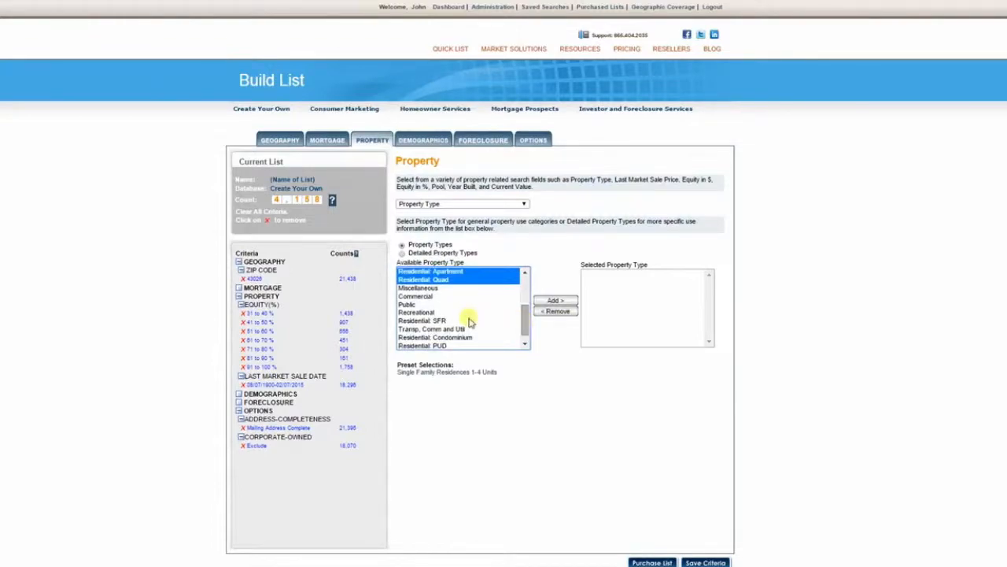
ctrl+click(445, 322)
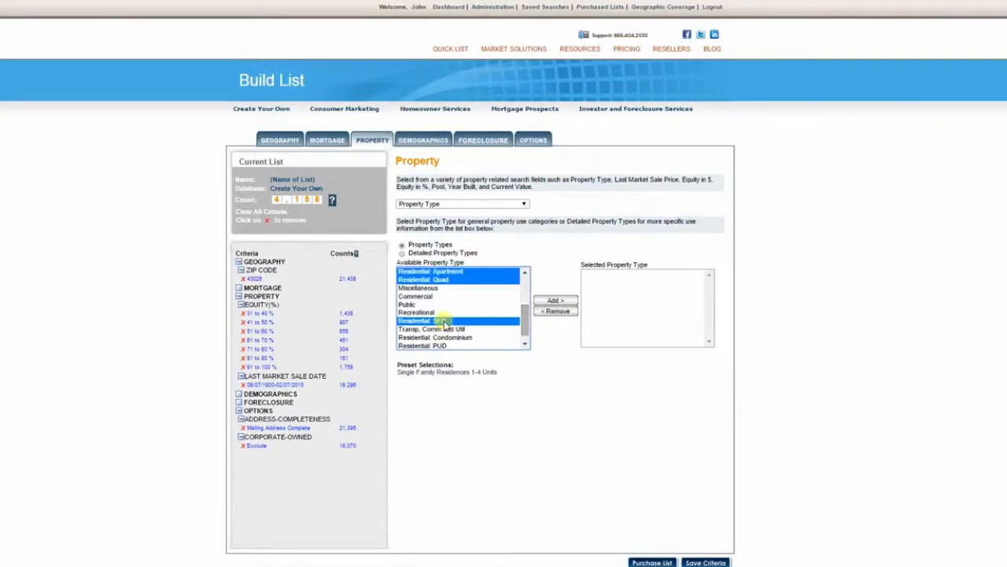
click(556, 303)
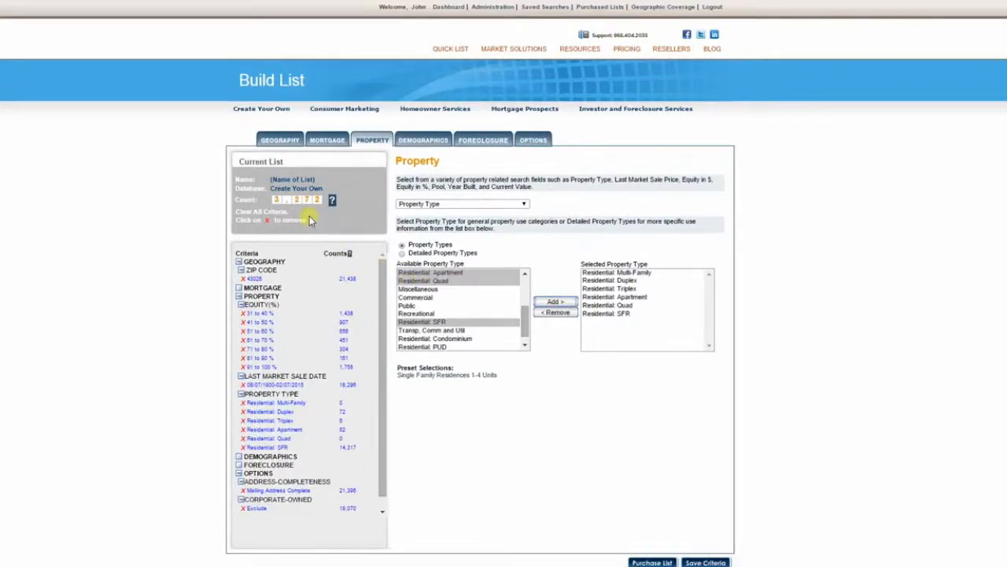
Step: Restrict the list's owner occupied status to Absentee Owned properties
click(534, 141)
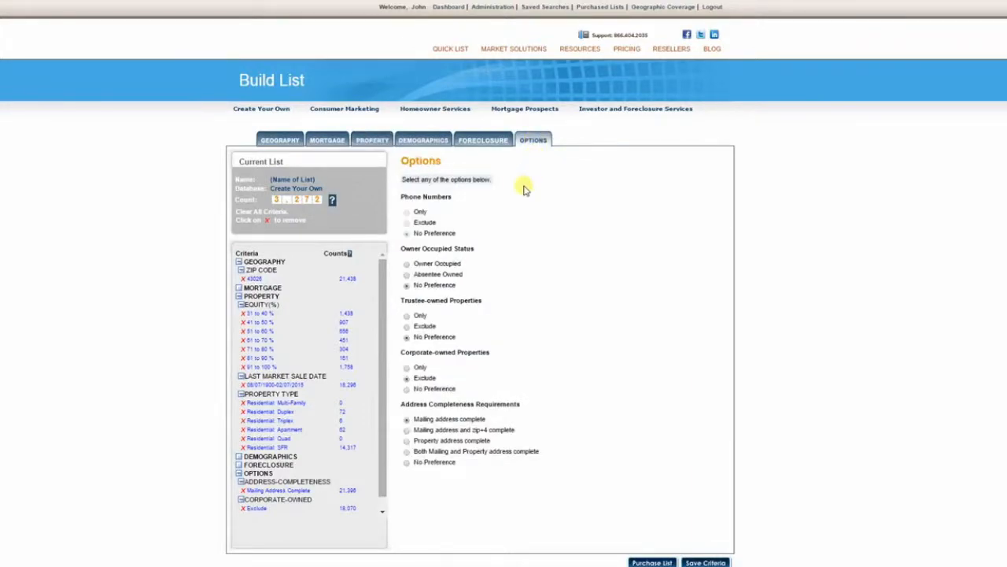
click(406, 275)
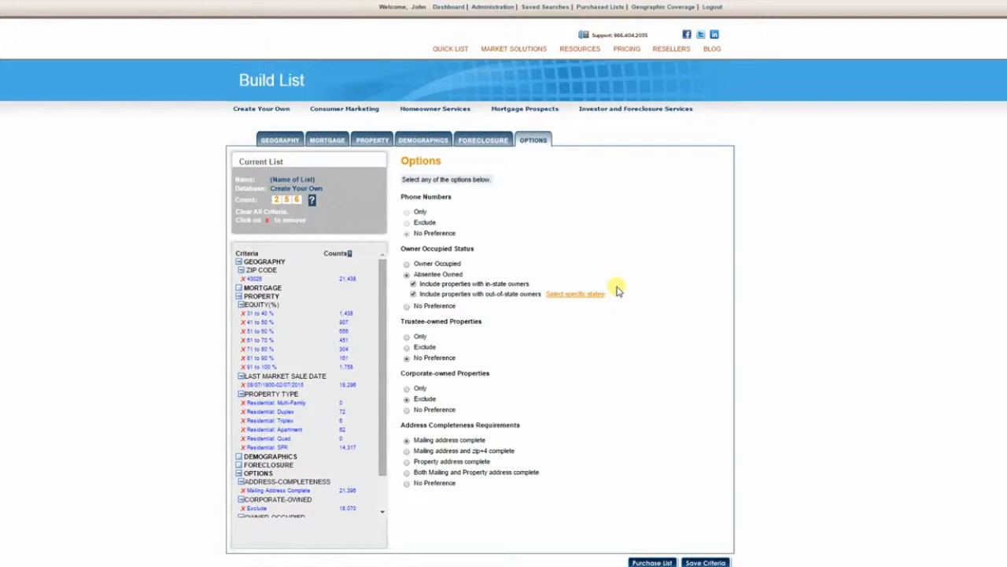
Step: Proceed to purchasing the list and choose to remove duplicate property mailing addresses
scroll(616, 291, down, 1)
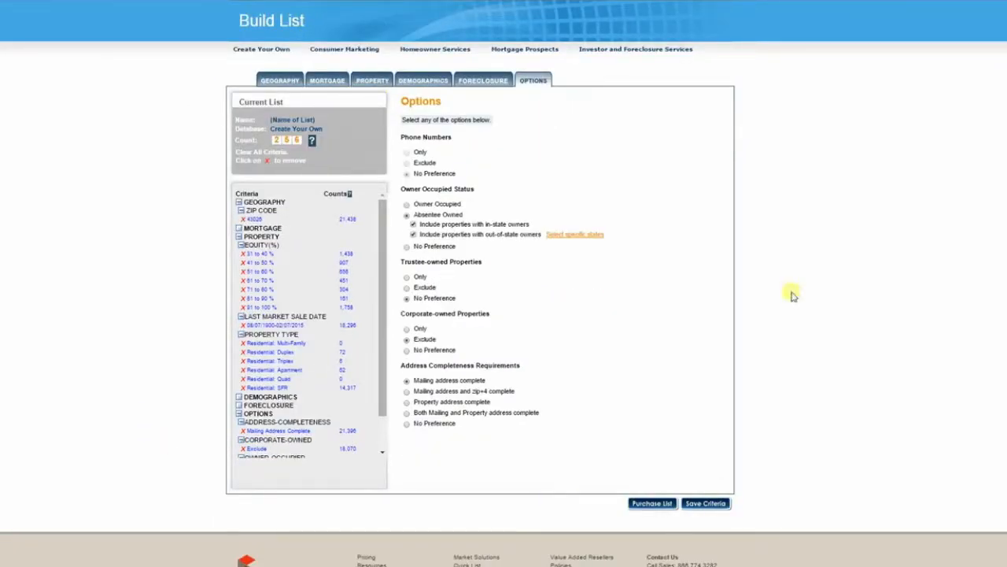
click(653, 505)
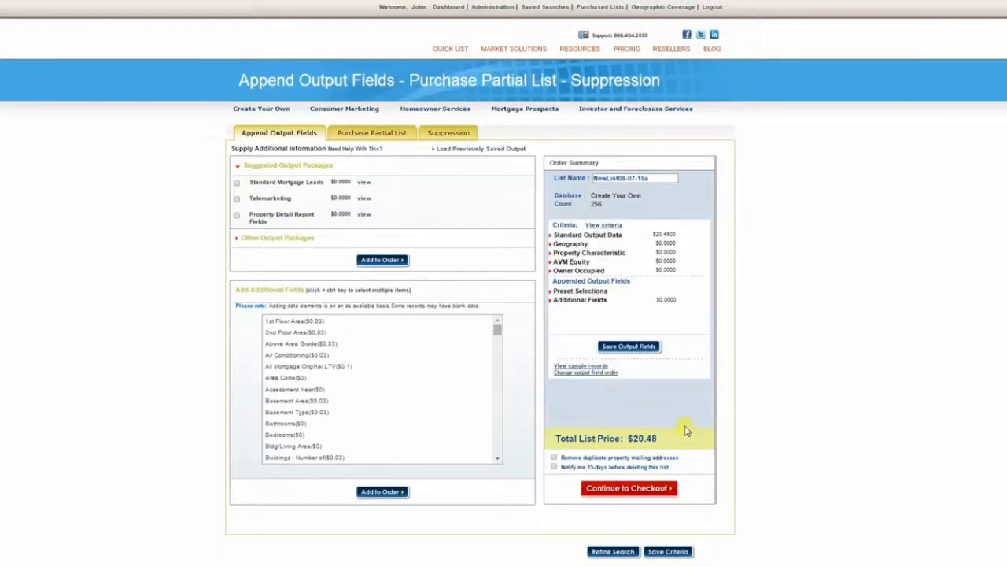
click(554, 458)
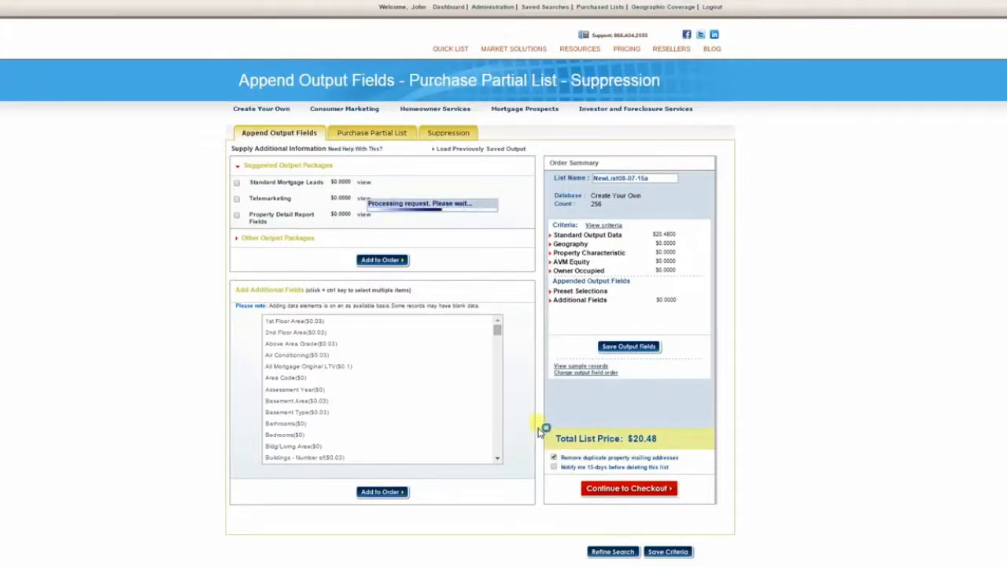